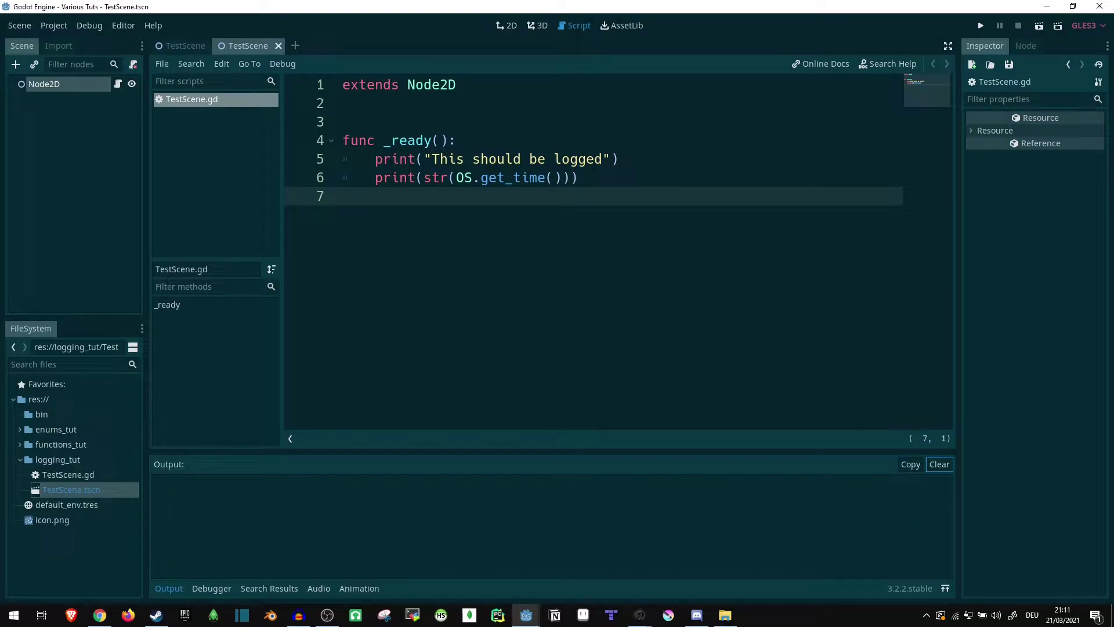
Review the ready function and its logged message string in the script
{"action": "left_click_drag", "start_coordinate": [607, 178], "coordinate": [310, 128]}
{"action": "left_click", "coordinate": [570, 159]}
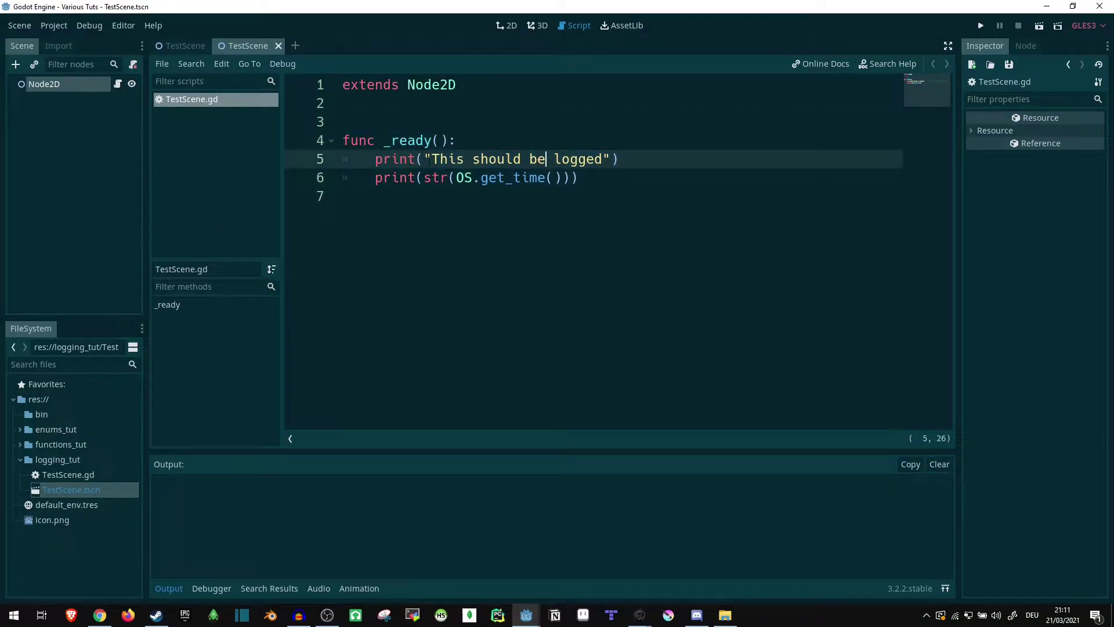
{"action": "left_click_drag", "start_coordinate": [427, 158], "coordinate": [619, 158]}
{"action": "left_click", "coordinate": [619, 158]}
{"action": "left_click", "coordinate": [581, 178]}
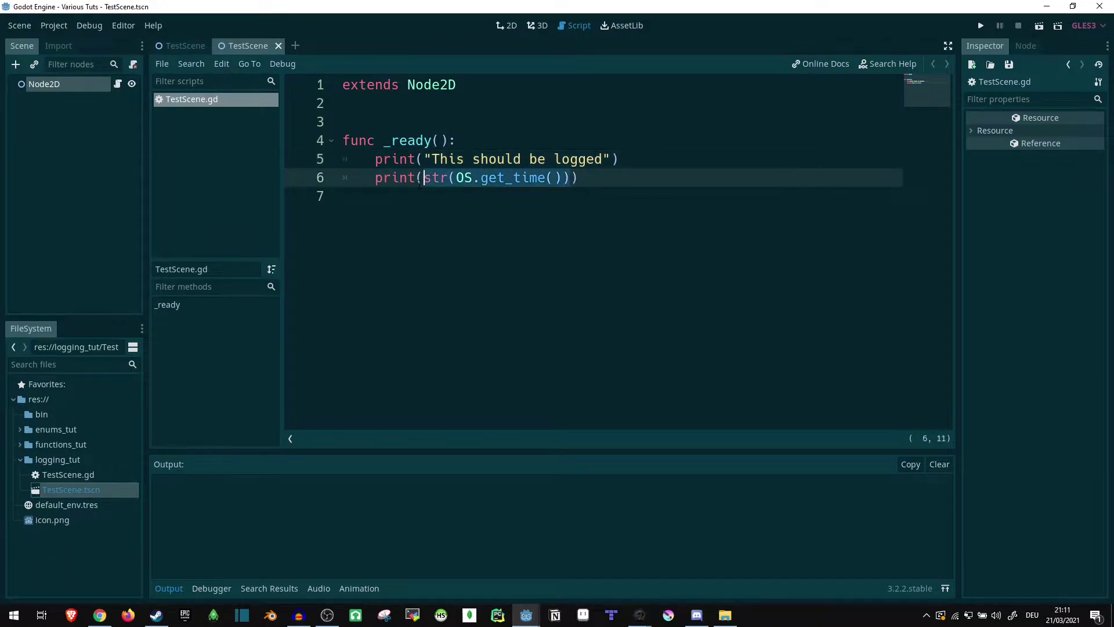
Open Project Settings and filter them by 'logging'
{"action": "left_click", "coordinate": [60, 32]}
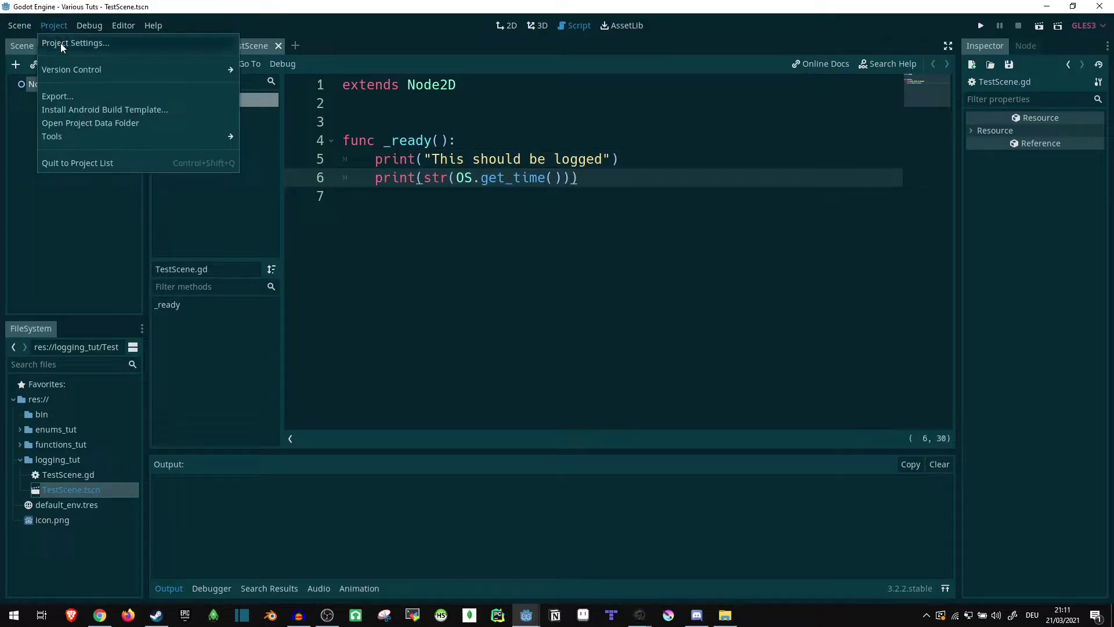
{"action": "left_click", "coordinate": [60, 43]}
{"action": "double_click", "coordinate": [163, 136]}
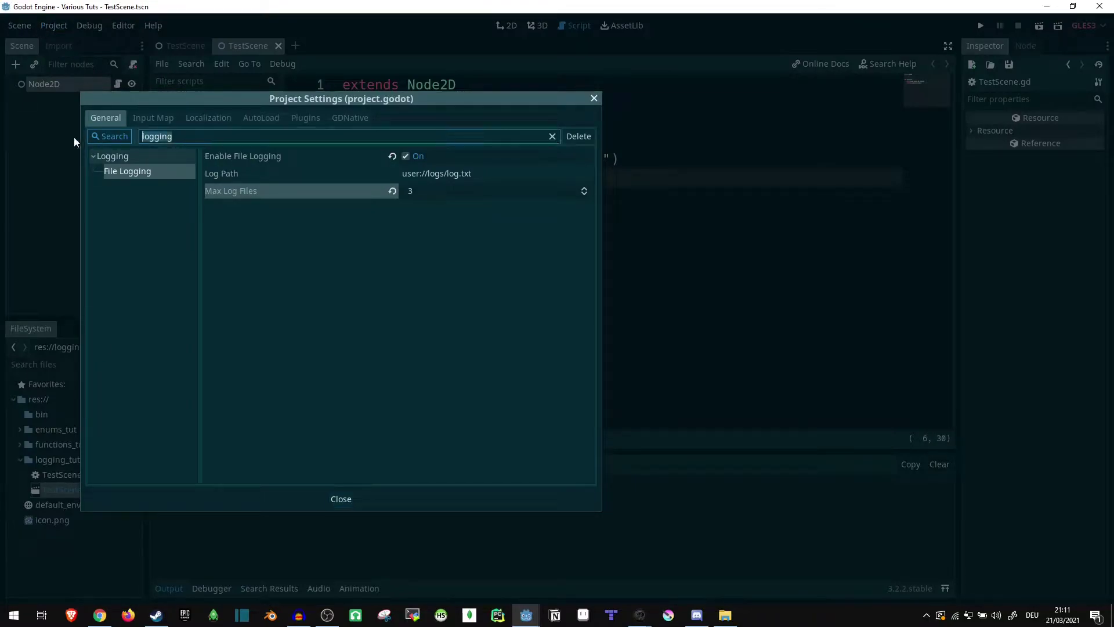
{"action": "type", "text": "logging"}
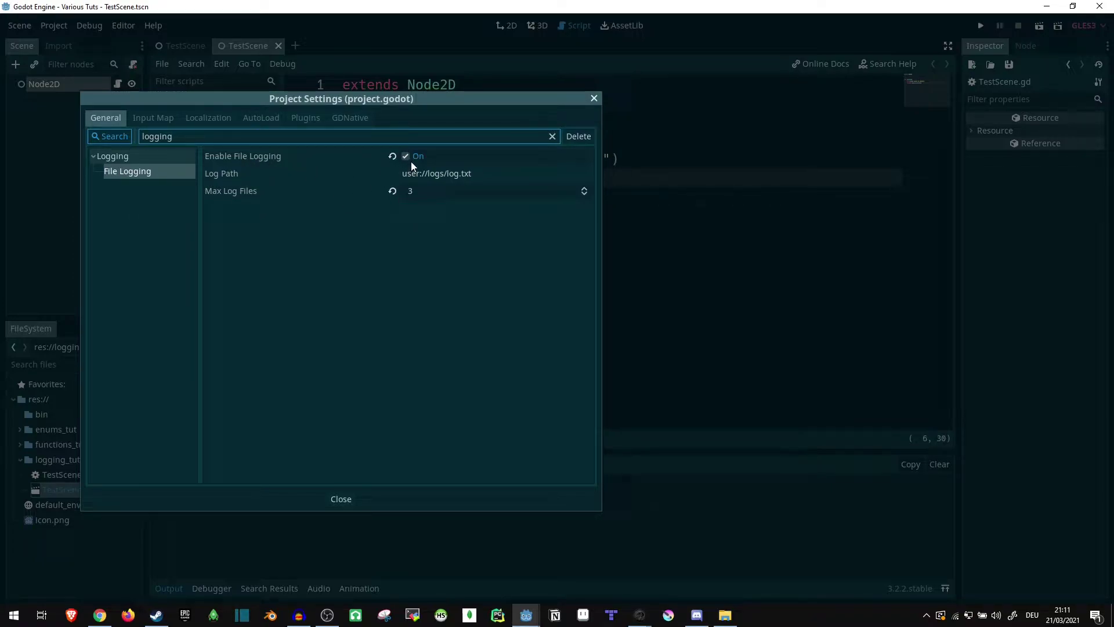
Reset Max Log Files, set it to 3, and close Project Settings
{"action": "left_click", "coordinate": [392, 191]}
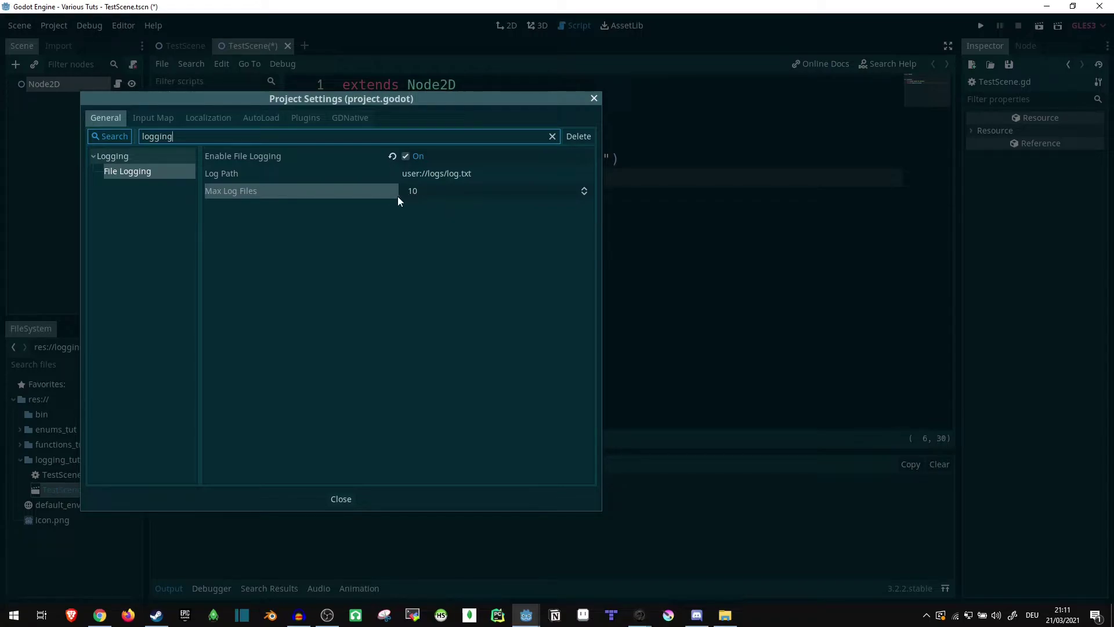
{"action": "left_click", "coordinate": [434, 192]}
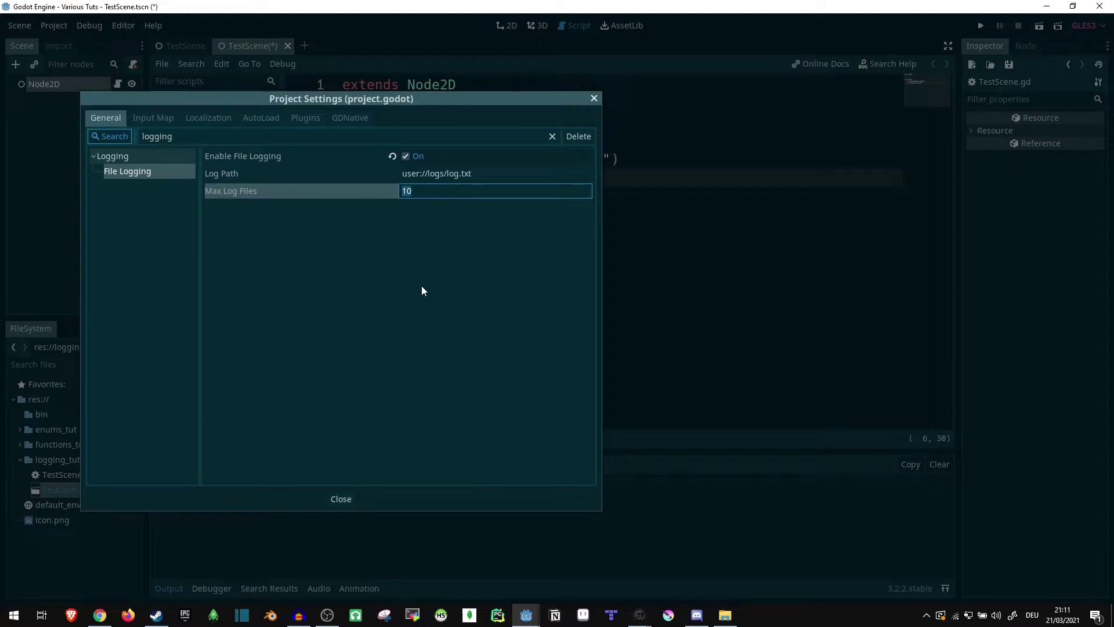
{"action": "type", "text": "3"}
{"action": "key", "text": "Return"}
{"action": "left_click", "coordinate": [340, 500]}
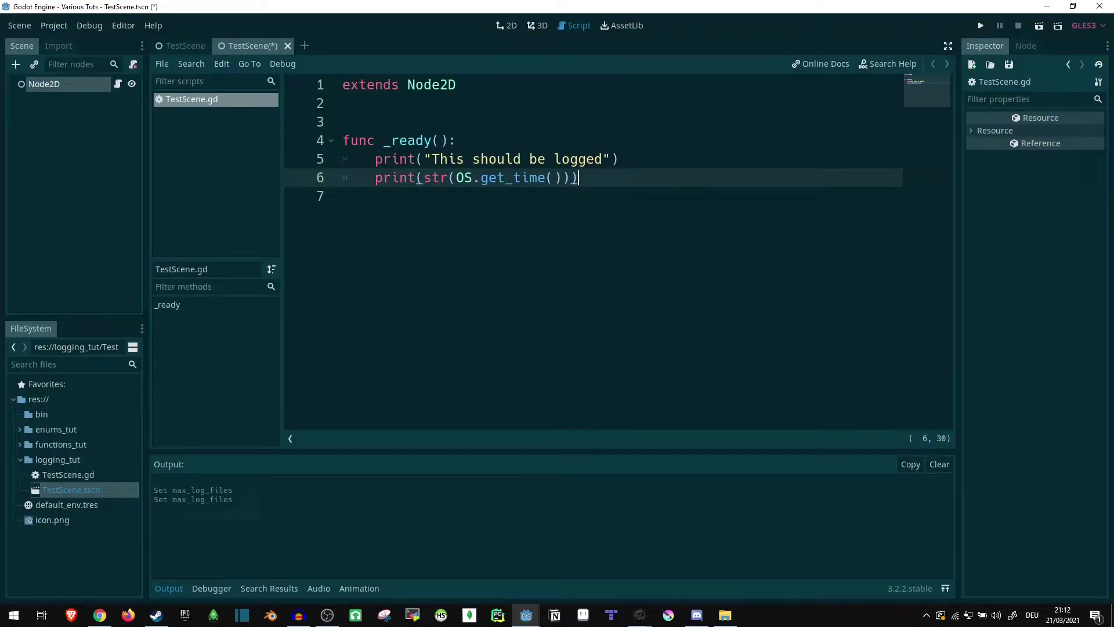
Open the project's user data folder from the Project menu
{"action": "key", "text": "super+e"}
{"action": "left_click", "coordinate": [522, 196]}
{"action": "left_click", "coordinate": [54, 25]}
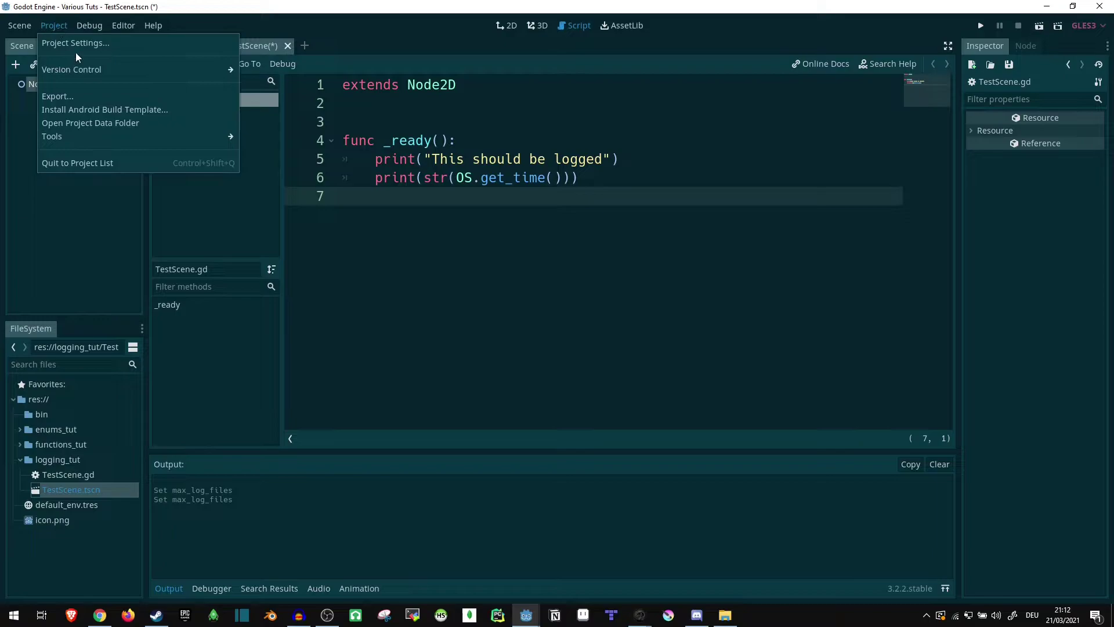
{"action": "left_click", "coordinate": [77, 124]}
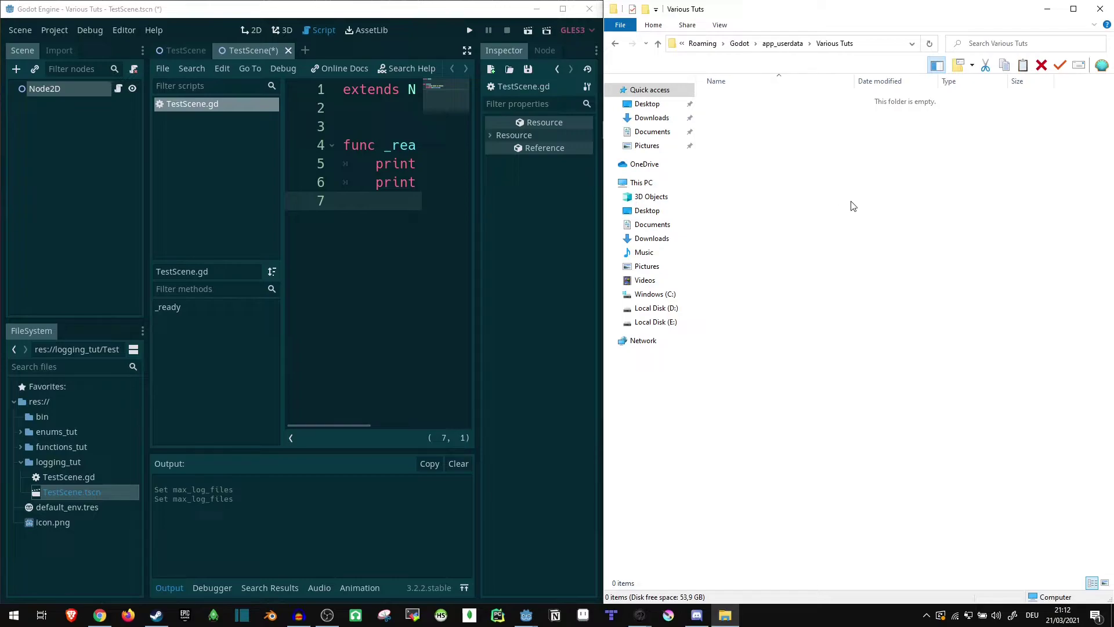
Save and run the scene, close the game, then open the new logs folder
{"action": "left_click", "coordinate": [348, 145]}
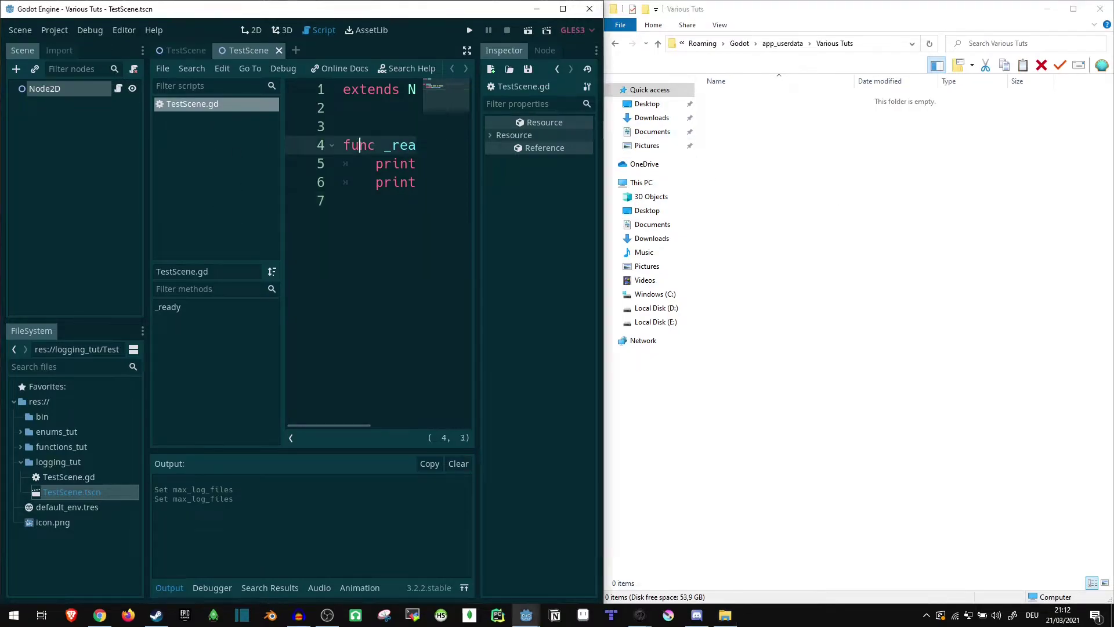
{"action": "key", "text": "ctrl+s"}
{"action": "left_click", "coordinate": [852, 133]}
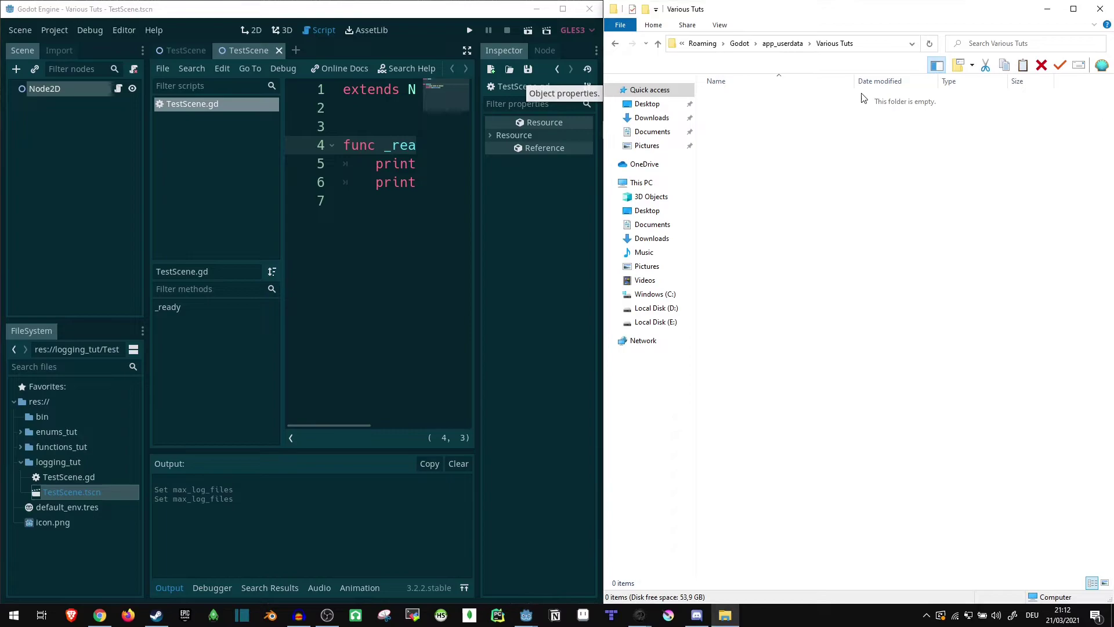
{"action": "left_click", "coordinate": [528, 31]}
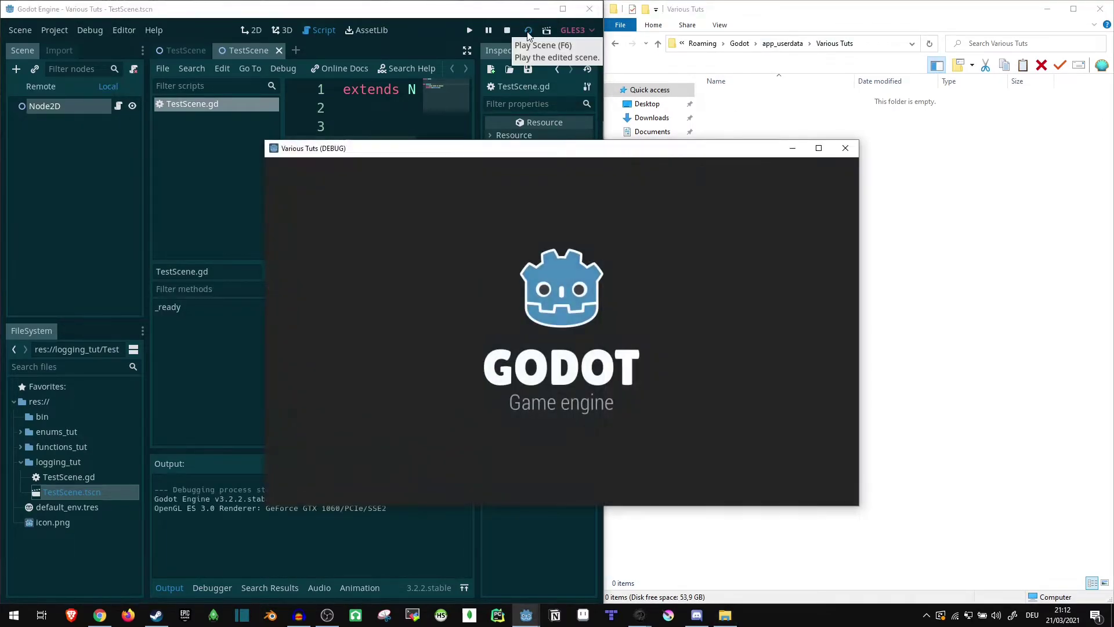
{"action": "left_click", "coordinate": [846, 148]}
{"action": "double_click", "coordinate": [742, 99]}
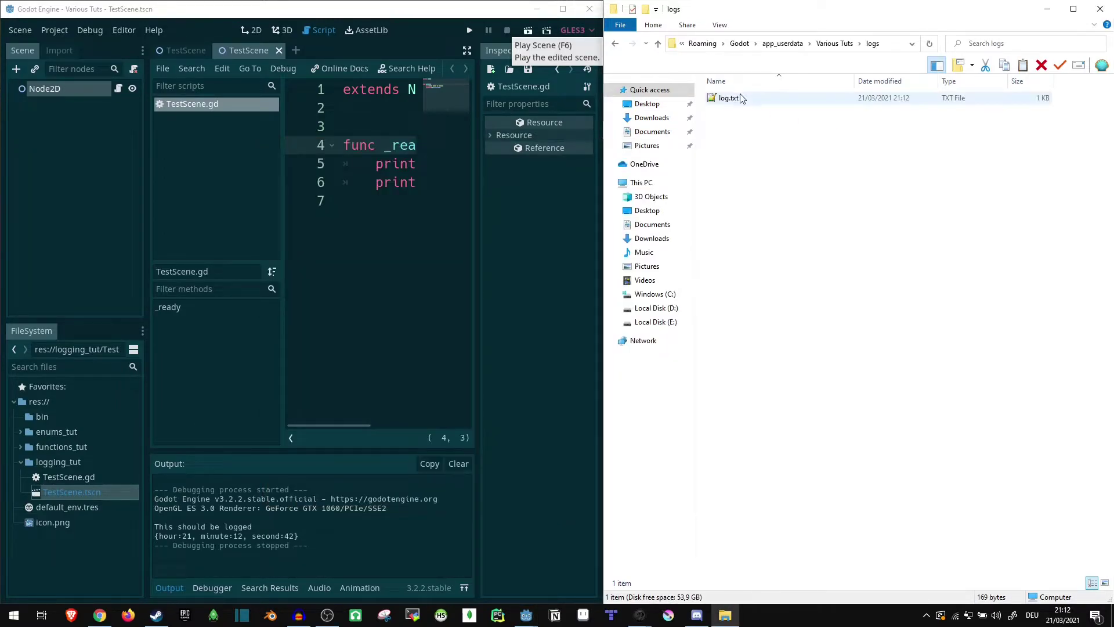
Open log.txt and check the 'This should be logged' line, the time line and the engine header
{"action": "double_click", "coordinate": [741, 99]}
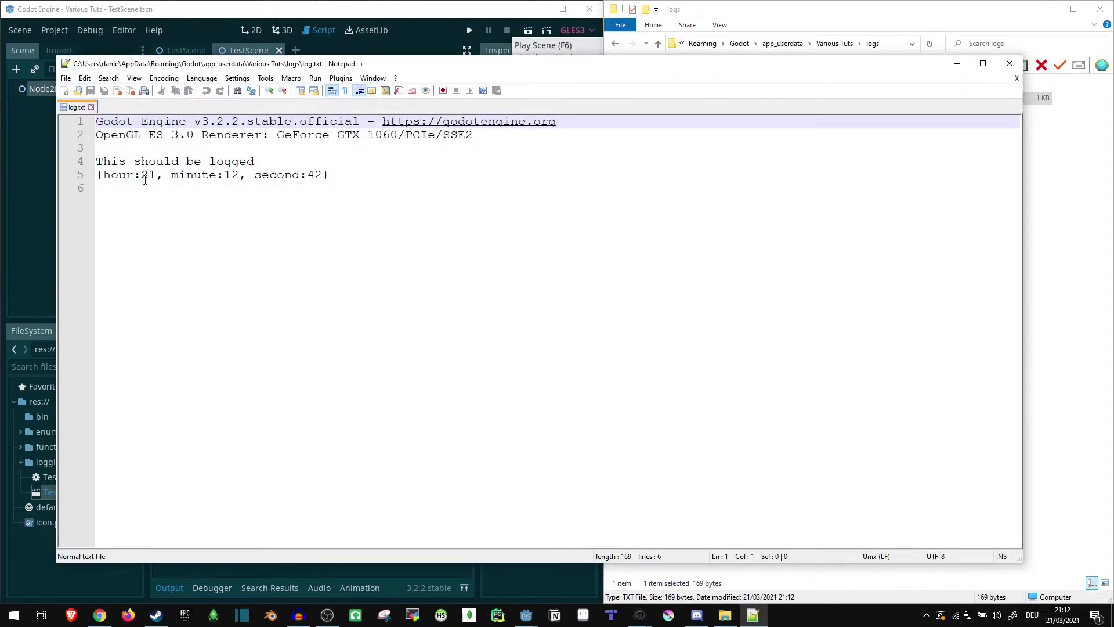
{"action": "left_click_drag", "start_coordinate": [96, 162], "coordinate": [256, 163]}
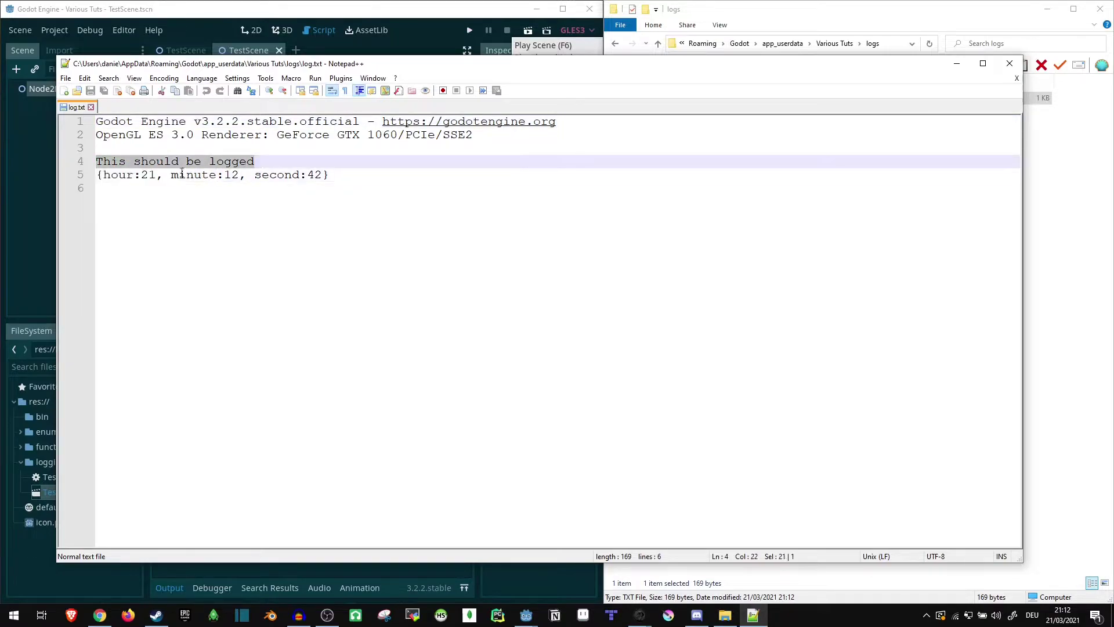
{"action": "left_click_drag", "start_coordinate": [104, 175], "coordinate": [329, 176]}
{"action": "left_click", "coordinate": [358, 171]}
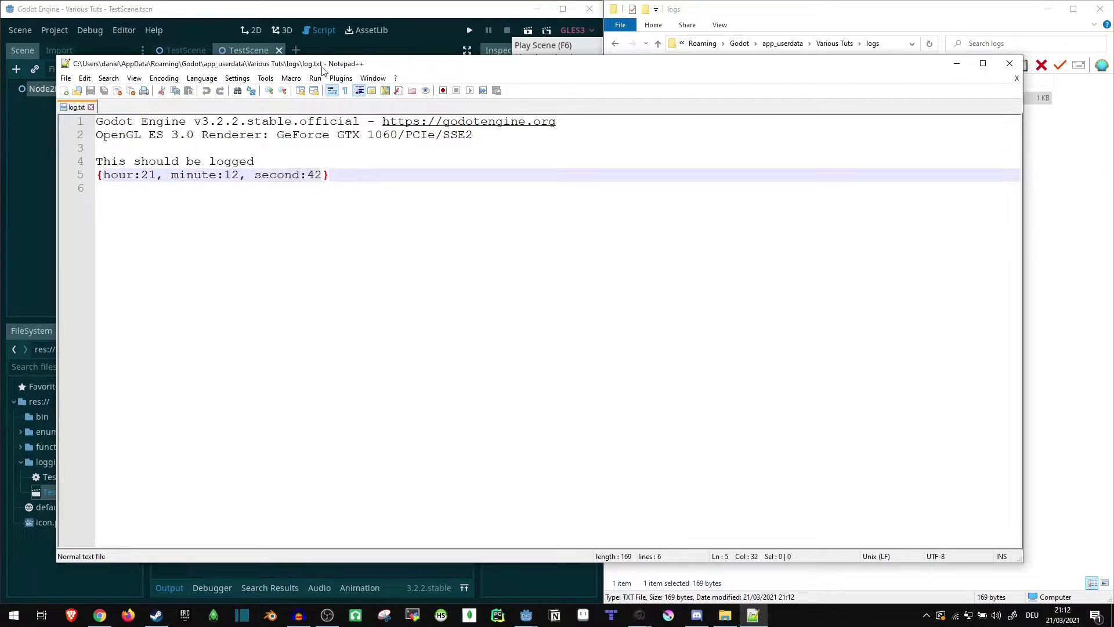
{"action": "left_click_drag", "start_coordinate": [334, 175], "coordinate": [97, 175]}
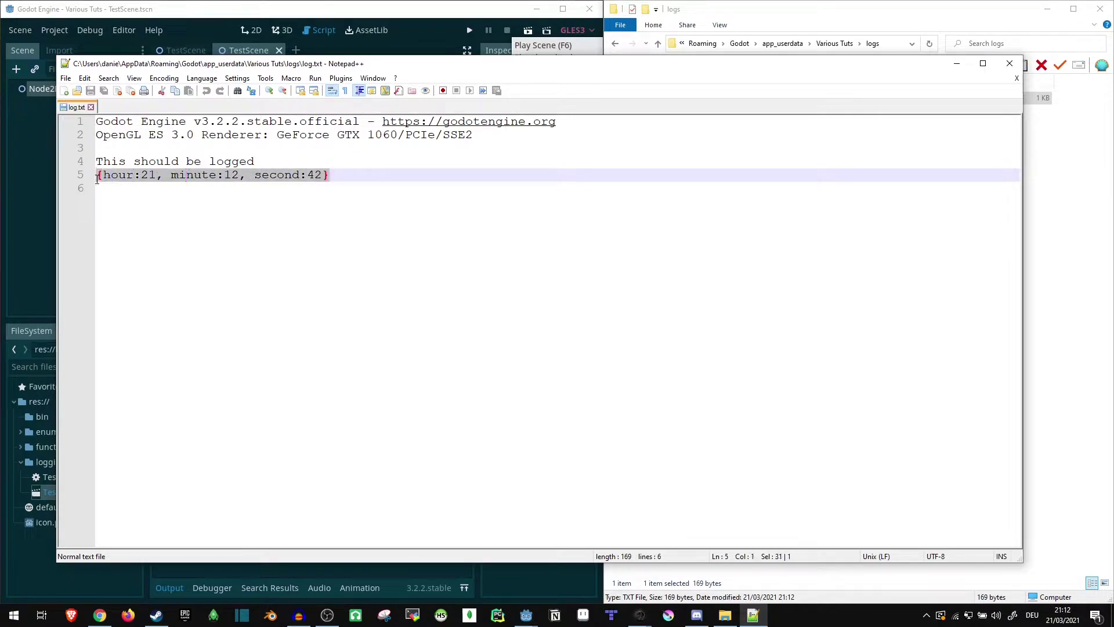
{"action": "left_click", "coordinate": [362, 168]}
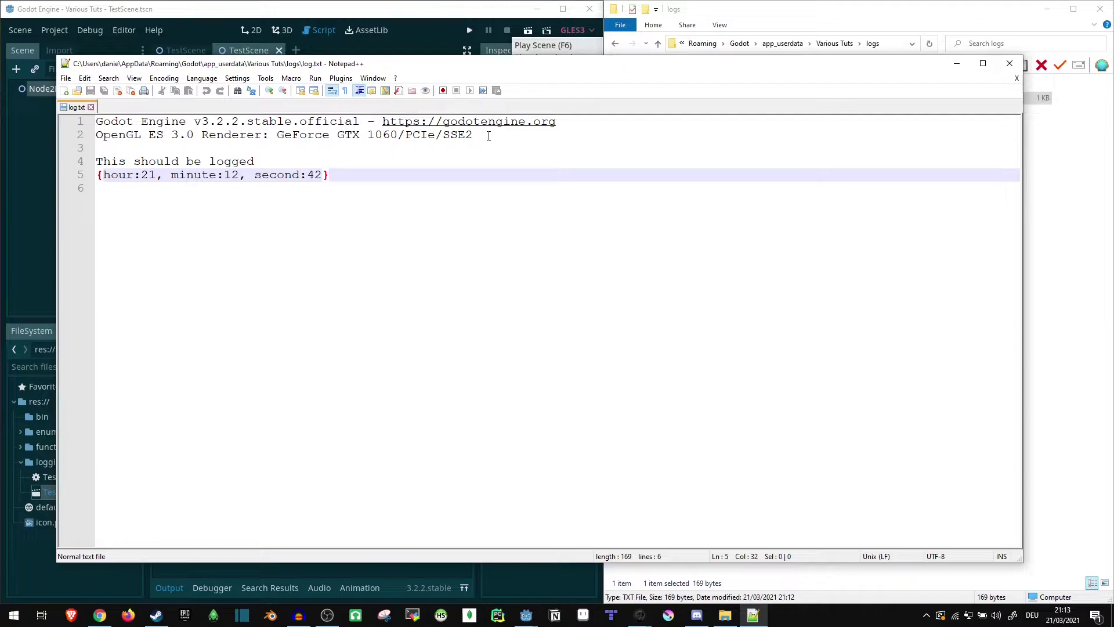
{"action": "left_click_drag", "start_coordinate": [489, 135], "coordinate": [60, 112]}
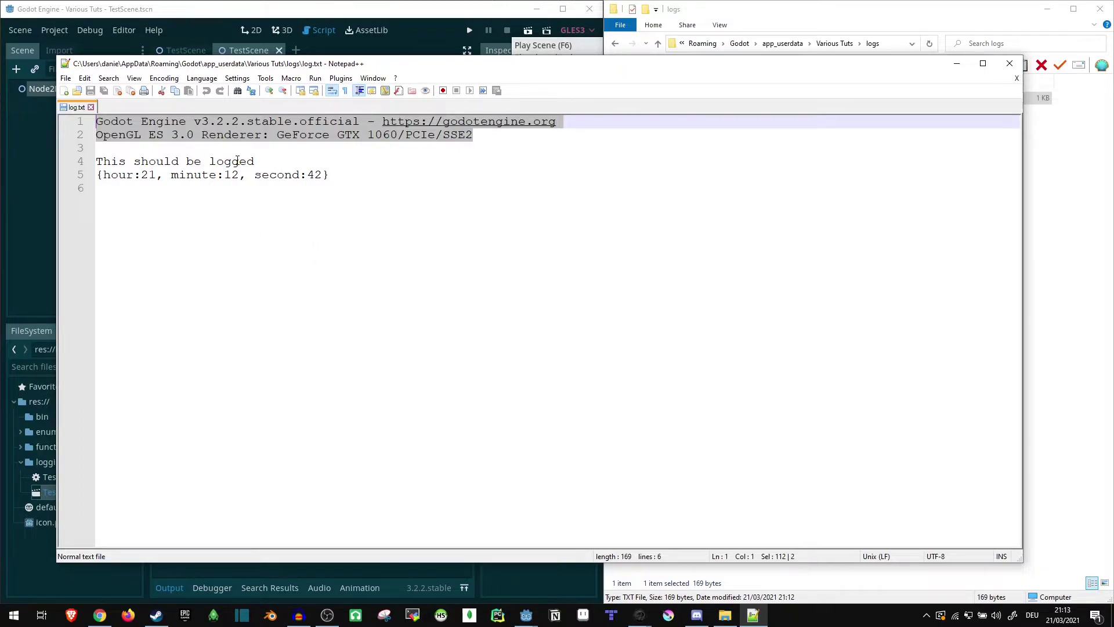
{"action": "left_click", "coordinate": [1010, 63]}
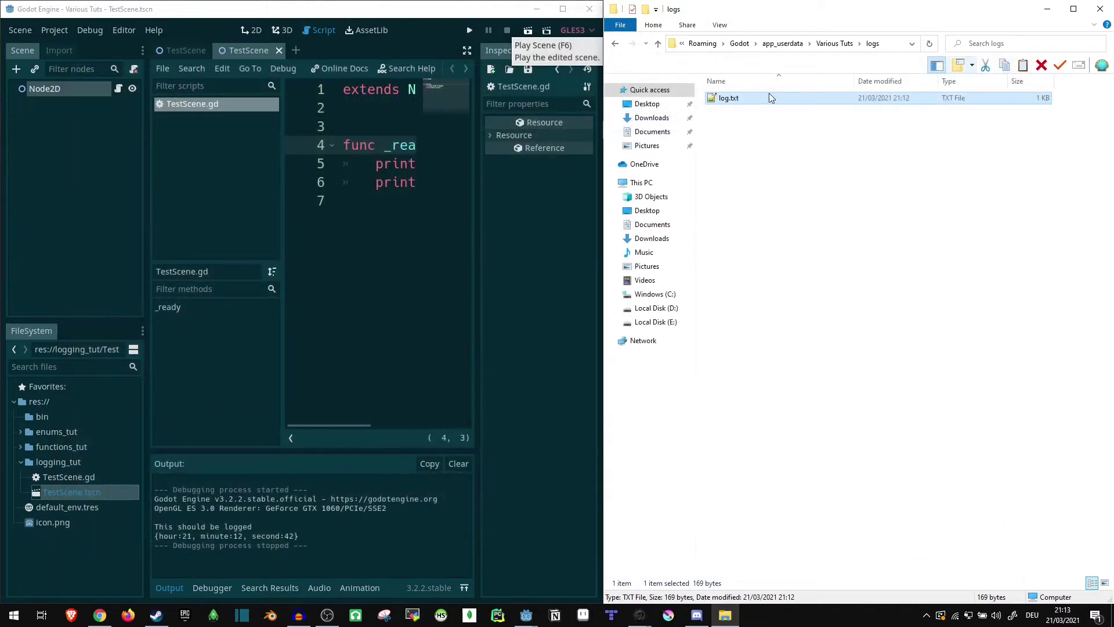
{"action": "left_click", "coordinate": [527, 33]}
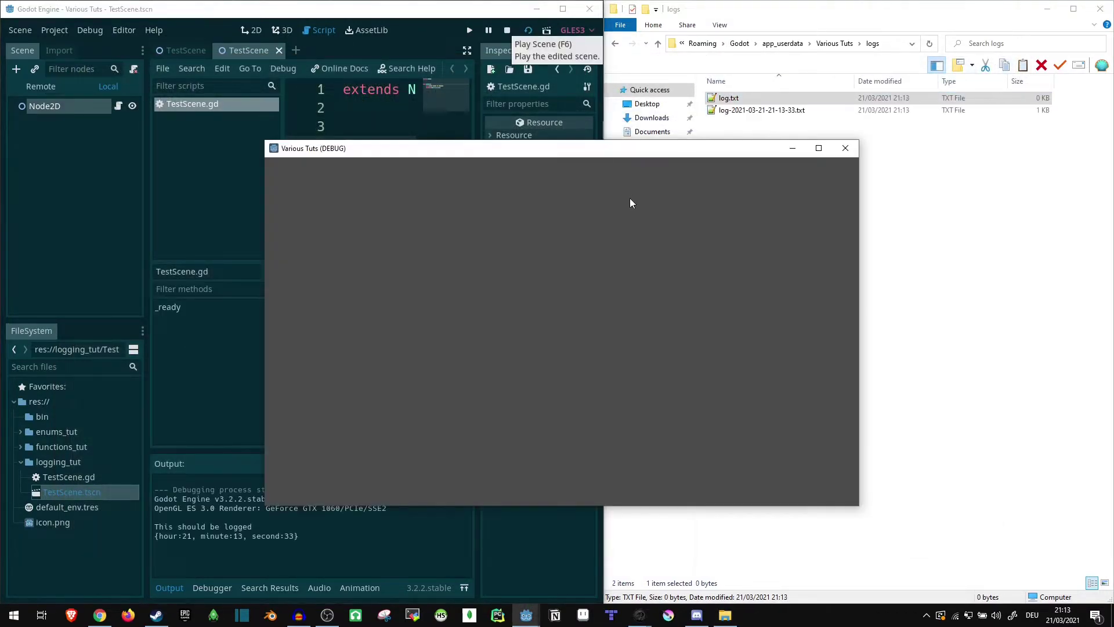
{"action": "left_click_drag", "start_coordinate": [622, 150], "coordinate": [379, 143]}
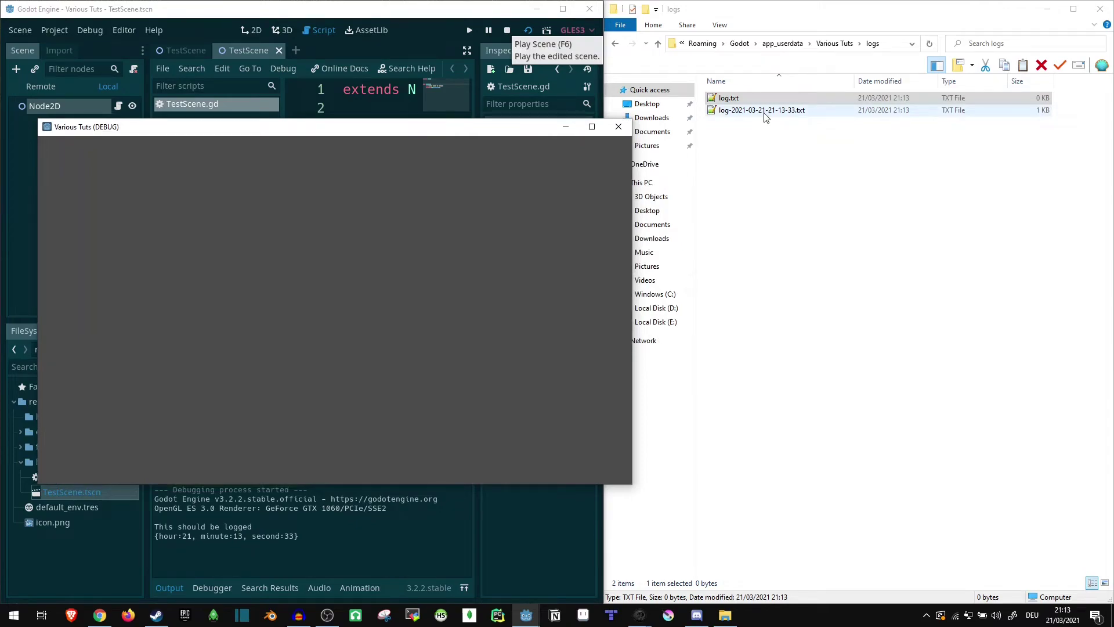
{"action": "double_click", "coordinate": [764, 113]}
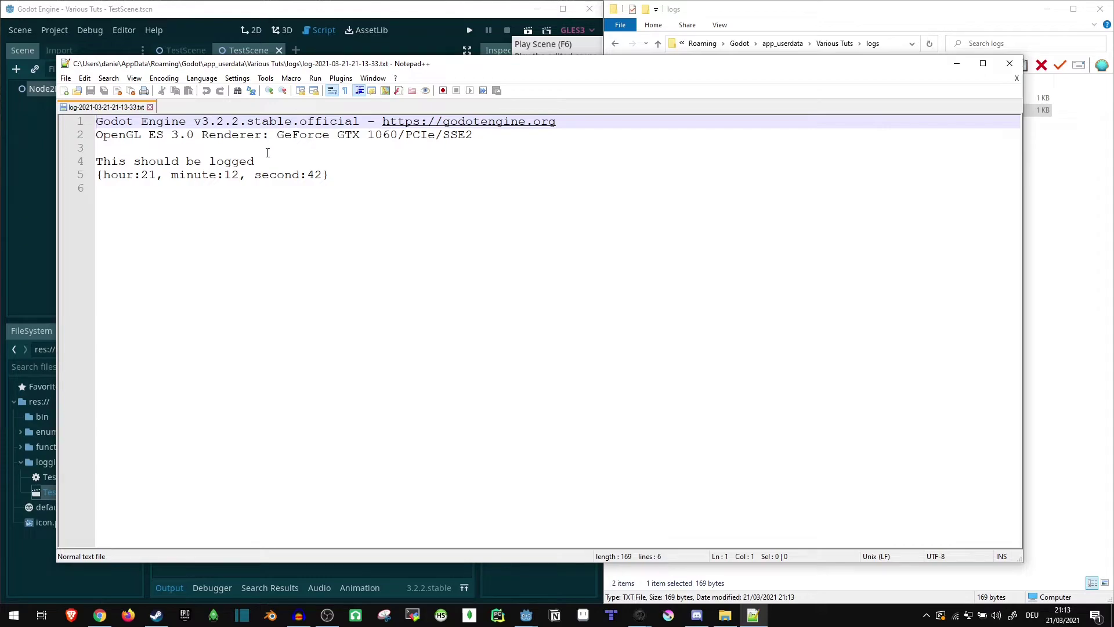
Compare its logged time line with log.txt, then close the log viewer
{"action": "left_click_drag", "start_coordinate": [485, 66], "coordinate": [412, 169]}
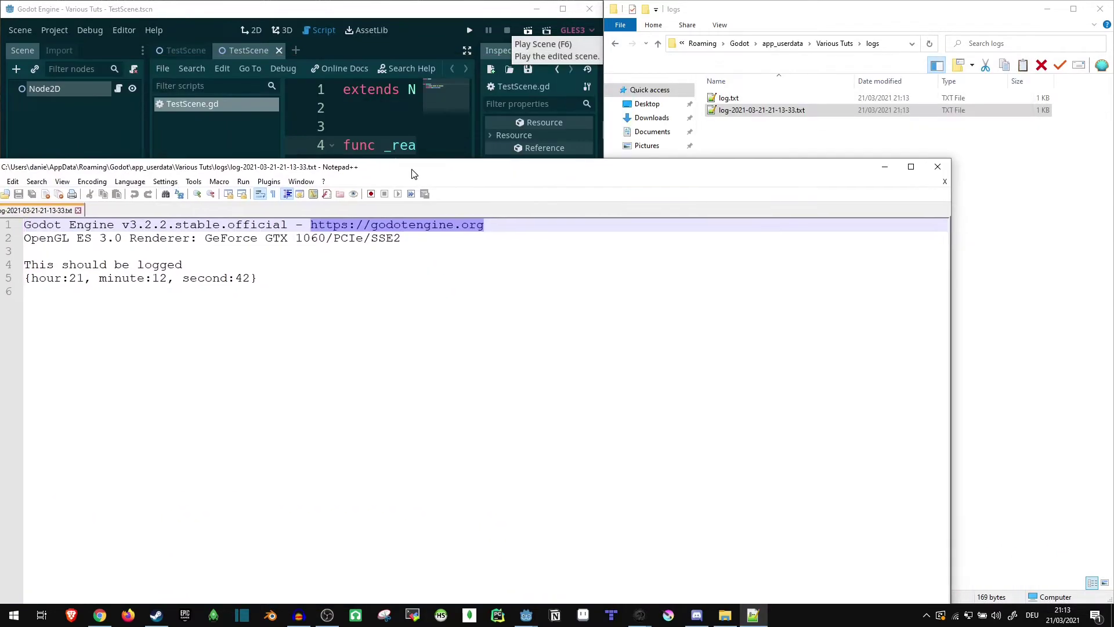
{"action": "left_click", "coordinate": [749, 100]}
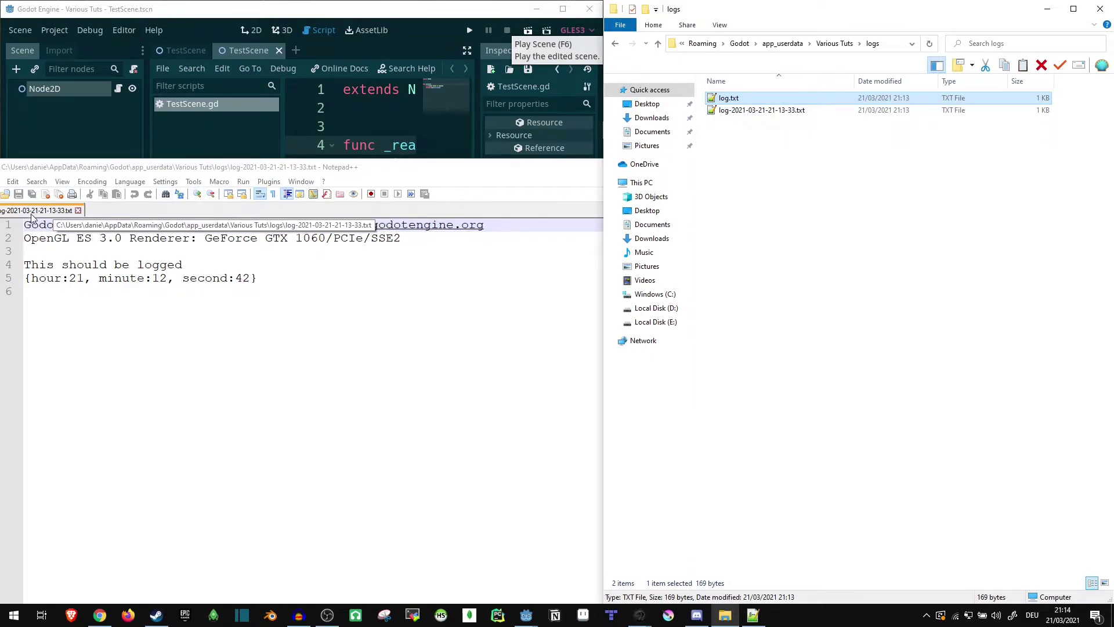
{"action": "left_click_drag", "start_coordinate": [283, 283], "coordinate": [25, 280]}
{"action": "left_click", "coordinate": [266, 250]}
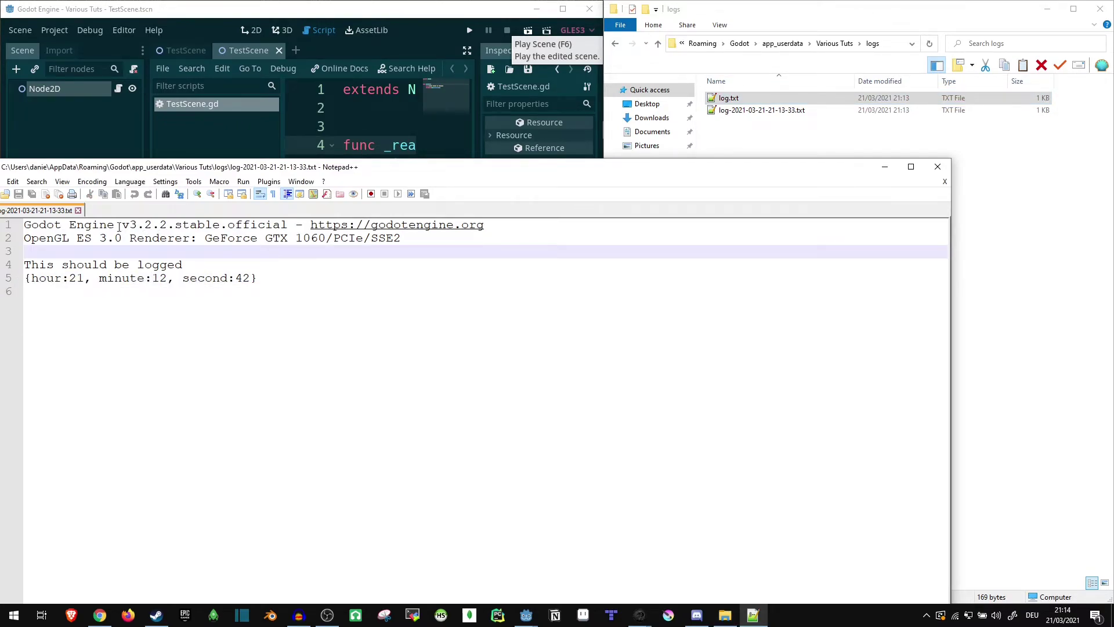
{"action": "key", "text": "alt+F4"}
Run the scene again and check the log files listed in the logs folder
{"action": "left_click", "coordinate": [528, 32]}
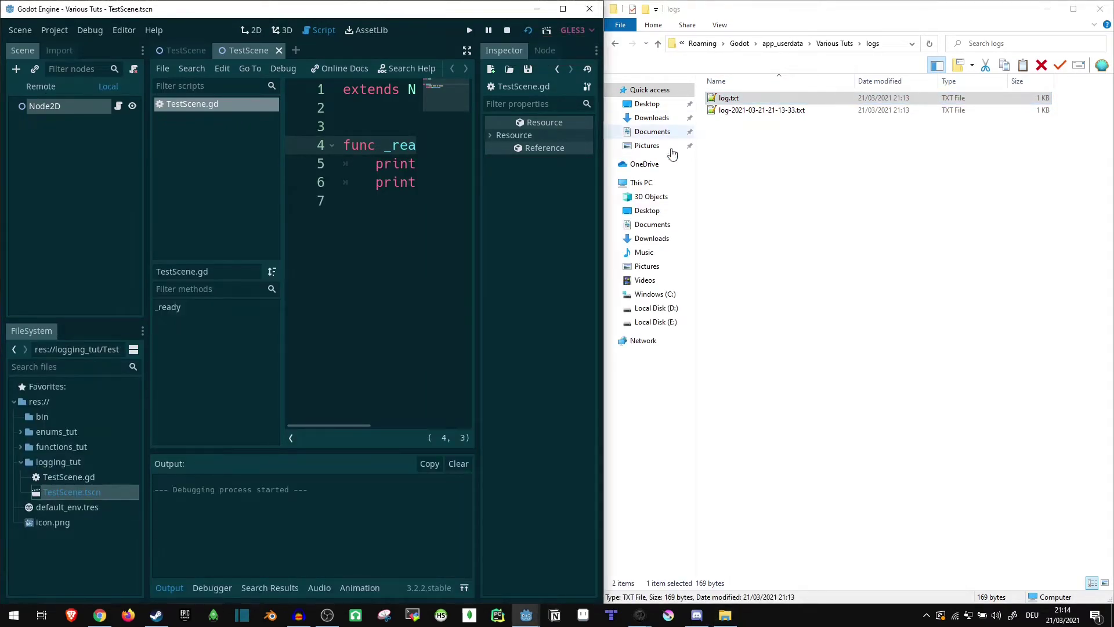
{"action": "left_click", "coordinate": [837, 150]}
{"action": "left_click_drag", "start_coordinate": [819, 181], "coordinate": [710, 89]}
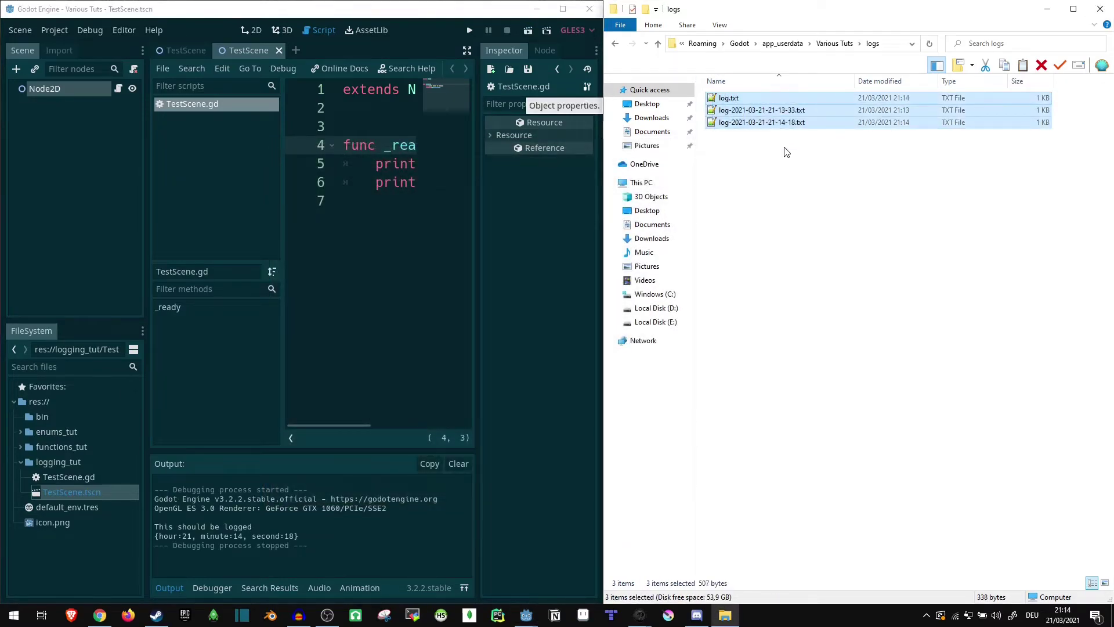
{"action": "left_click", "coordinate": [786, 152]}
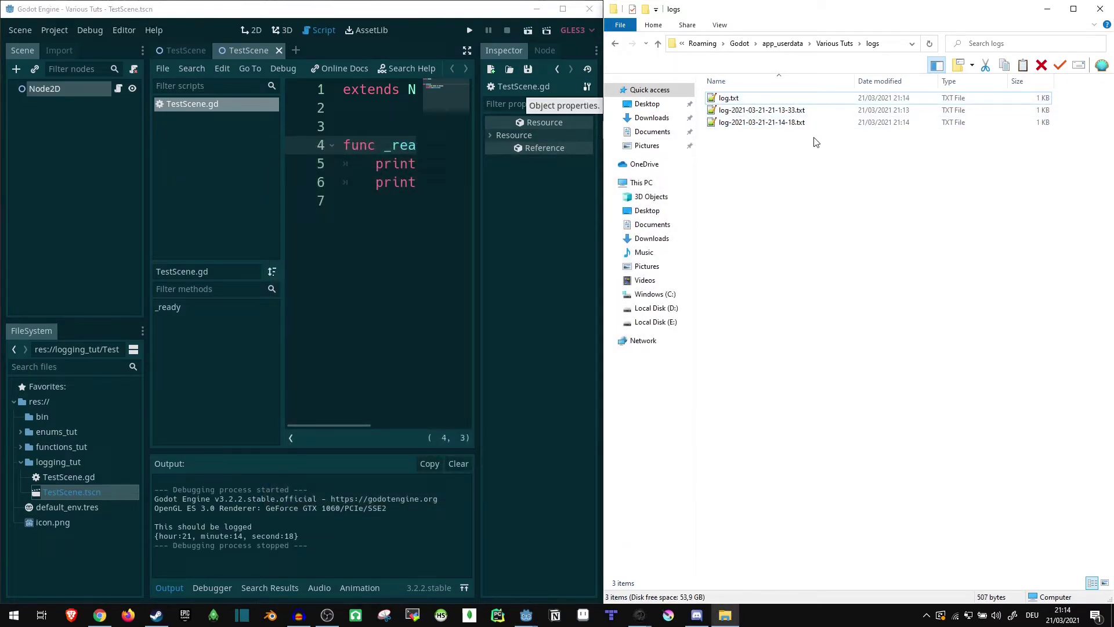
{"action": "left_click", "coordinate": [788, 113]}
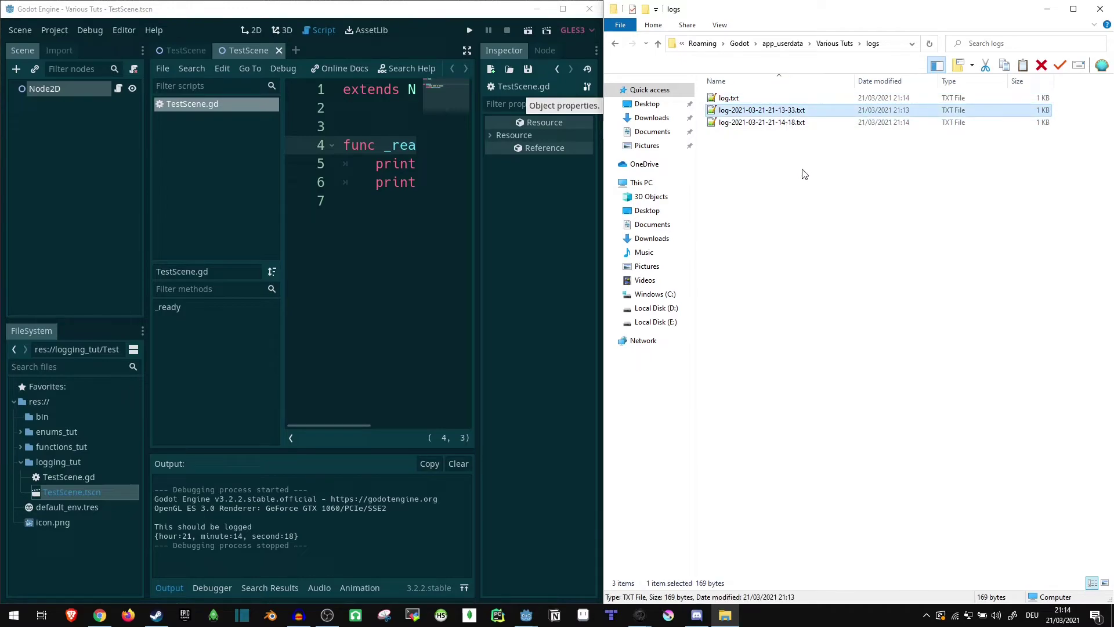
{"action": "left_click", "coordinate": [528, 30]}
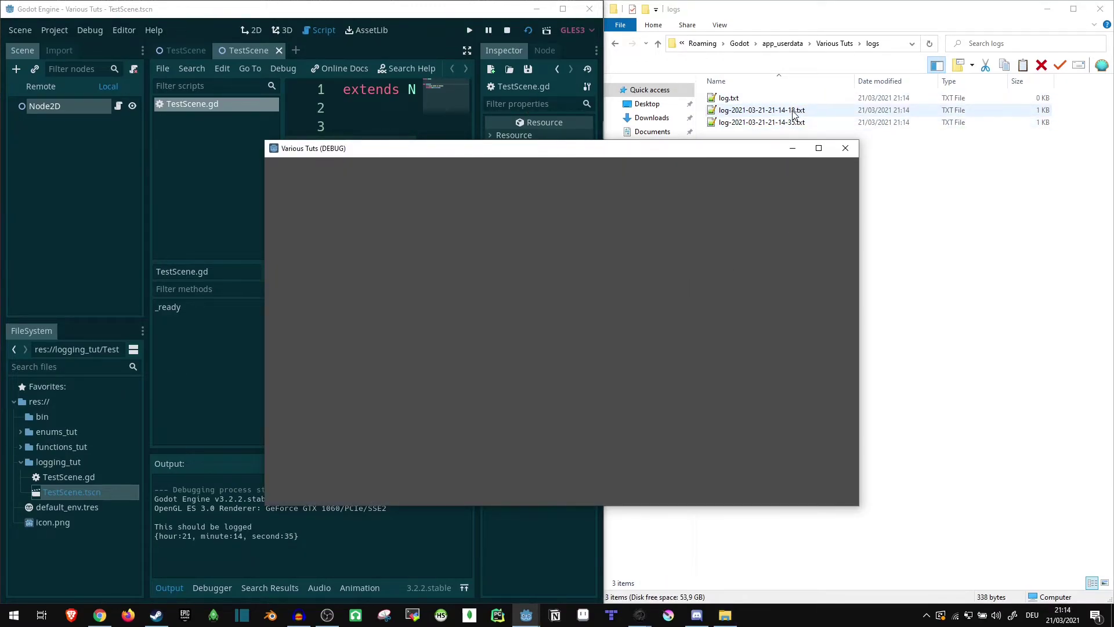
{"action": "left_click", "coordinate": [794, 123]}
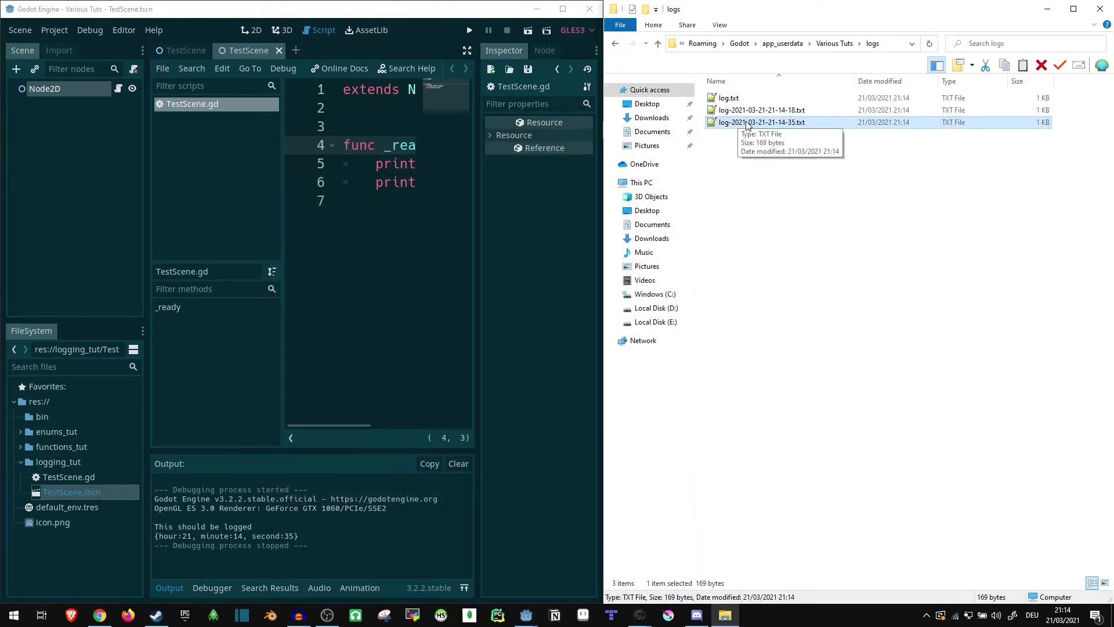
{"action": "double_click", "coordinate": [754, 123]}
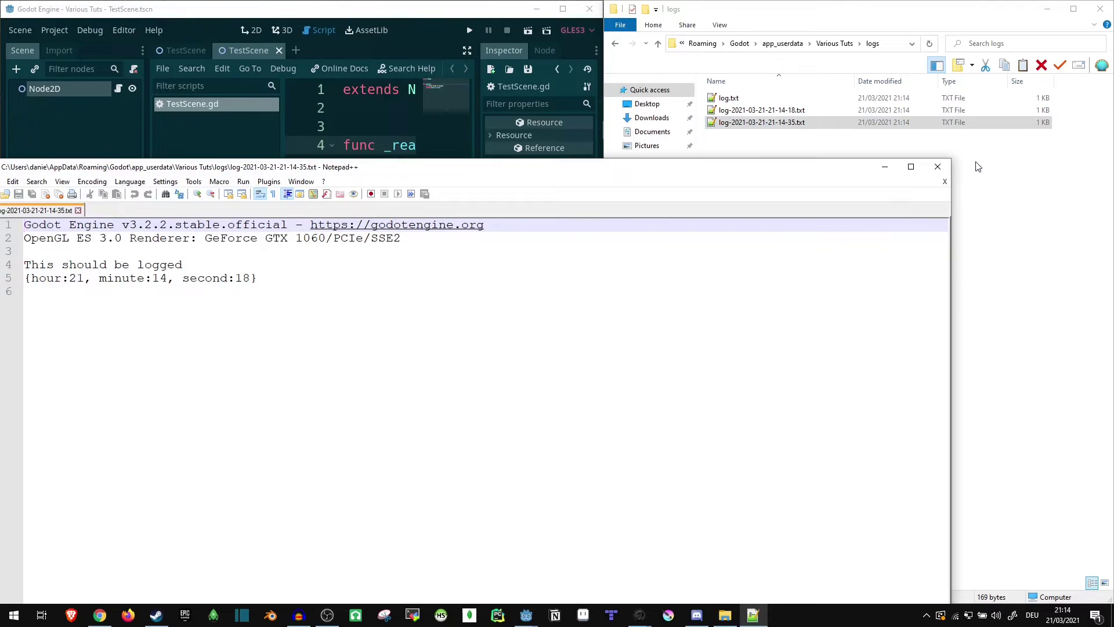
{"action": "left_click", "coordinate": [938, 167]}
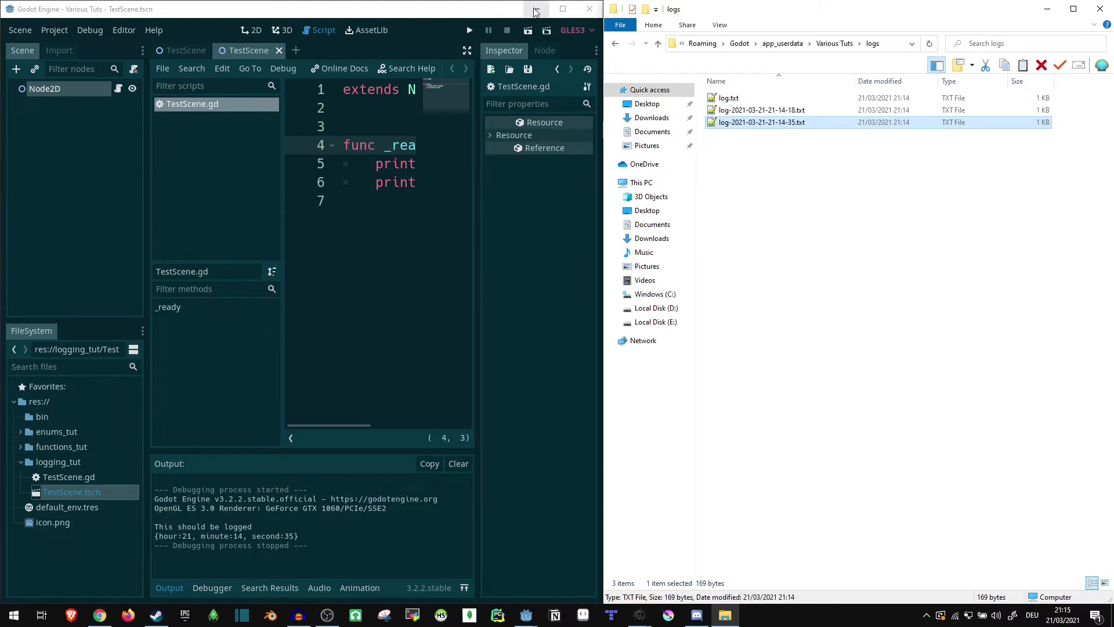
Maximize Godot and show its console listing each run's 'This should be logged' output
{"action": "left_click", "coordinate": [563, 9]}
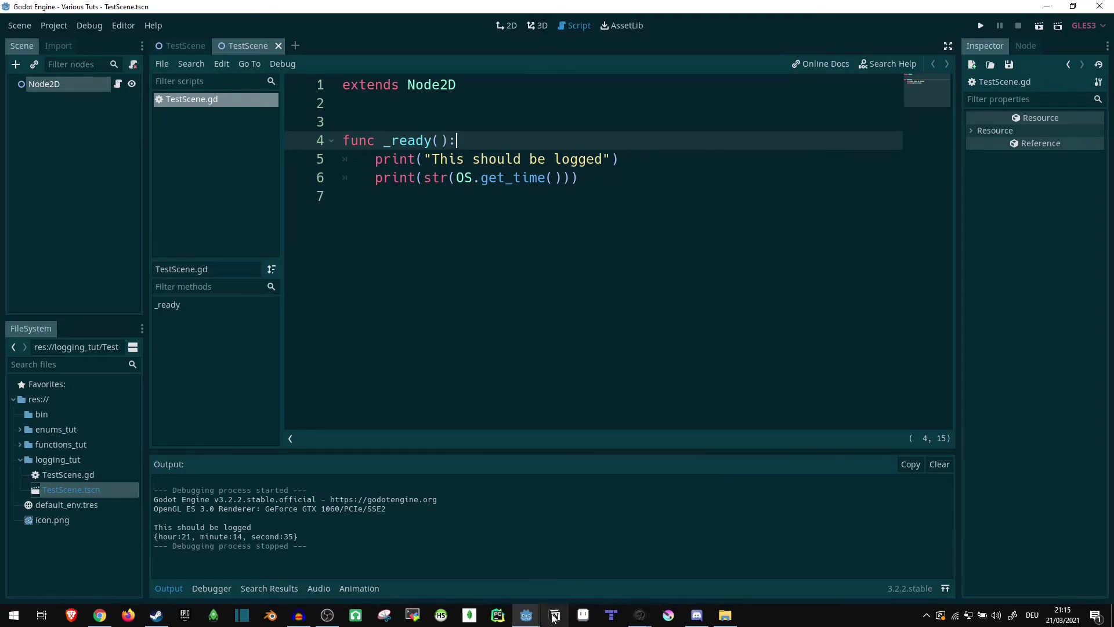
{"action": "mouse_move", "coordinate": [527, 615]}
{"action": "left_click", "coordinate": [488, 573]}
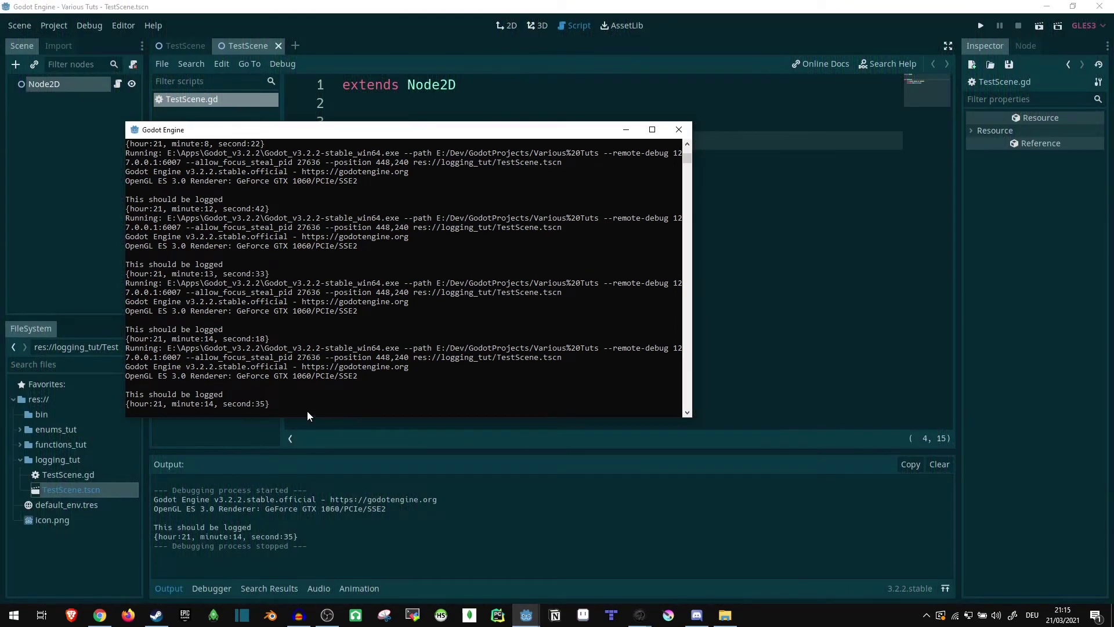
{"action": "left_click_drag", "start_coordinate": [311, 412], "coordinate": [124, 321]}
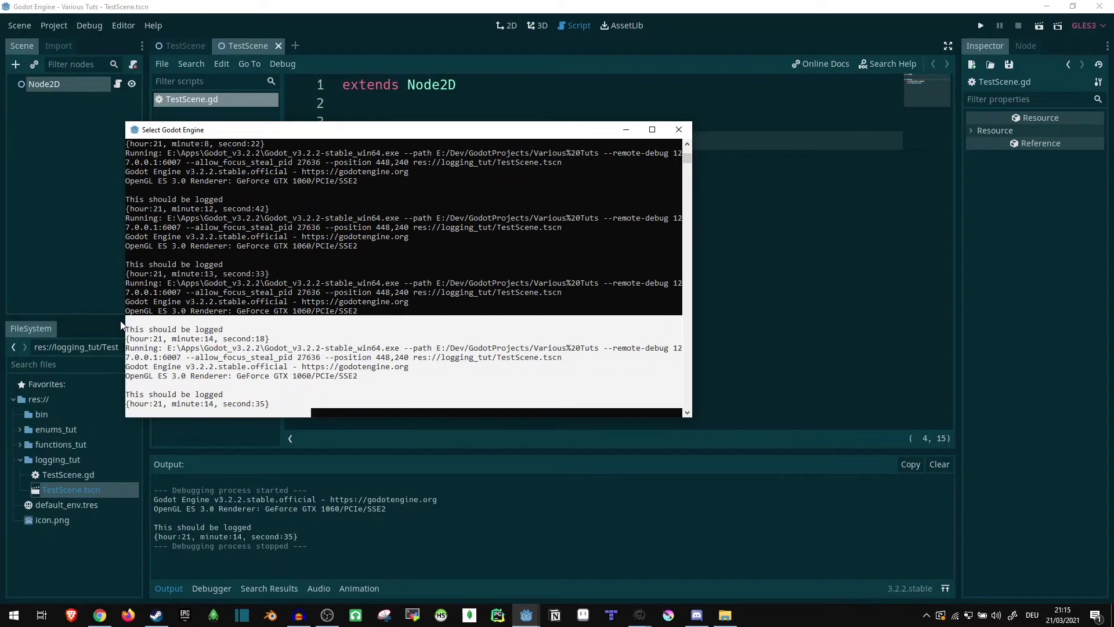
{"action": "key", "text": "ctrl+c"}
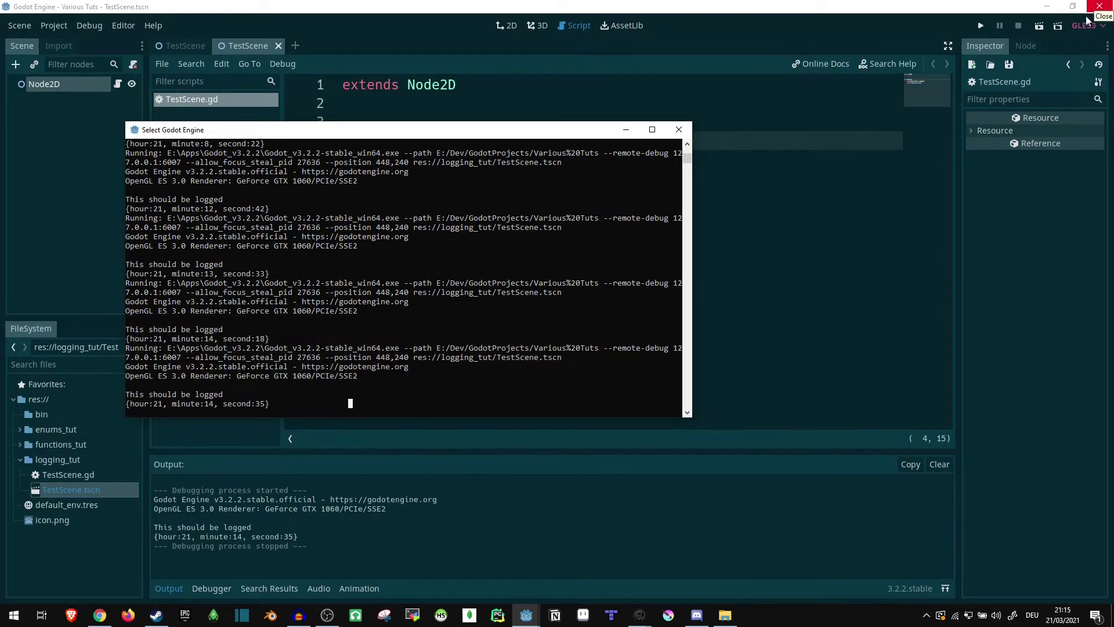